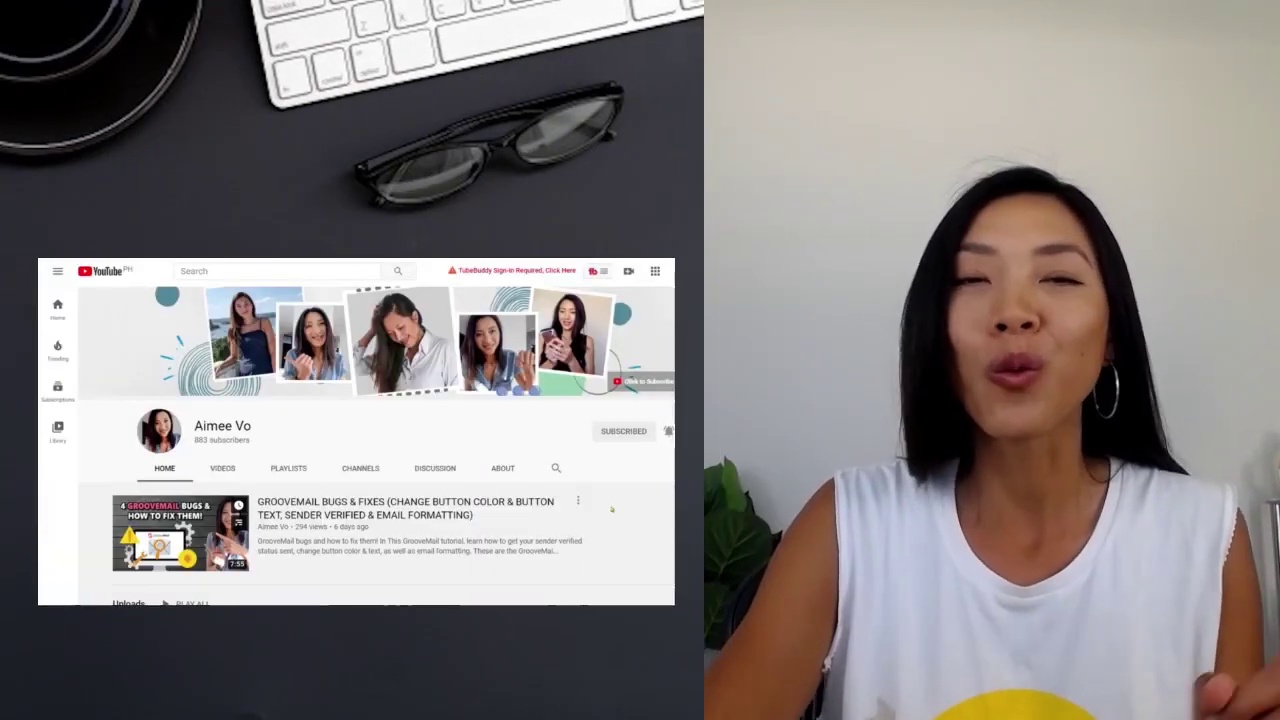
Step: From the channel's playlists, expand the pinned comment under the GrooveMail bugs video
{"action": "left_click", "coordinate": [298, 470]}
{"action": "scroll", "coordinate": [304, 475], "scroll_direction": "down", "scroll_amount": 2}
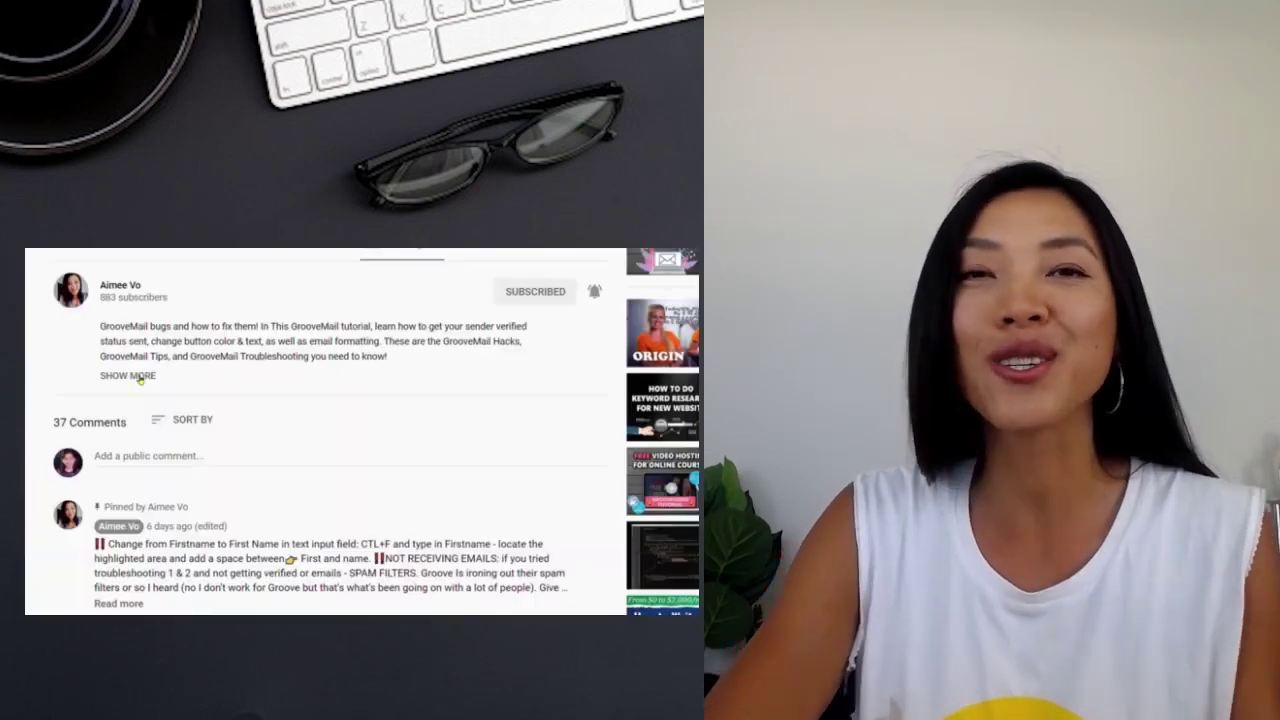
{"action": "scroll", "coordinate": [538, 380], "scroll_direction": "down", "scroll_amount": 1}
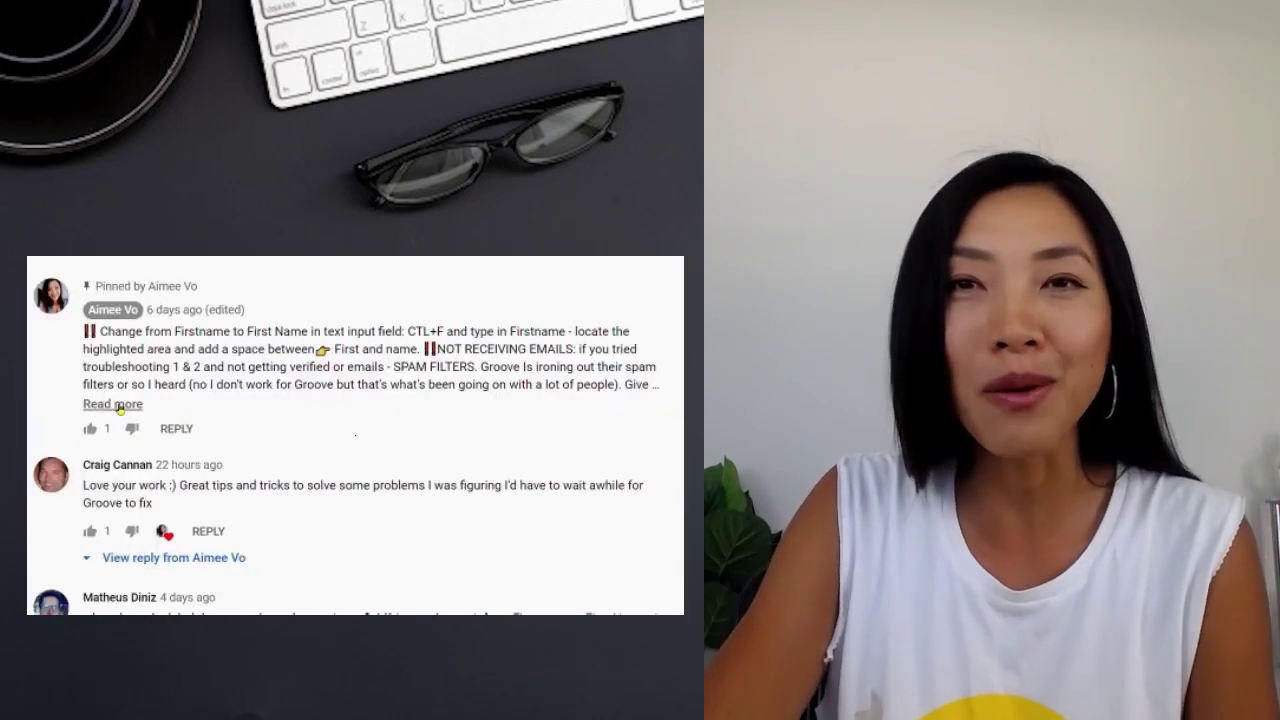
{"action": "left_click", "coordinate": [118, 405]}
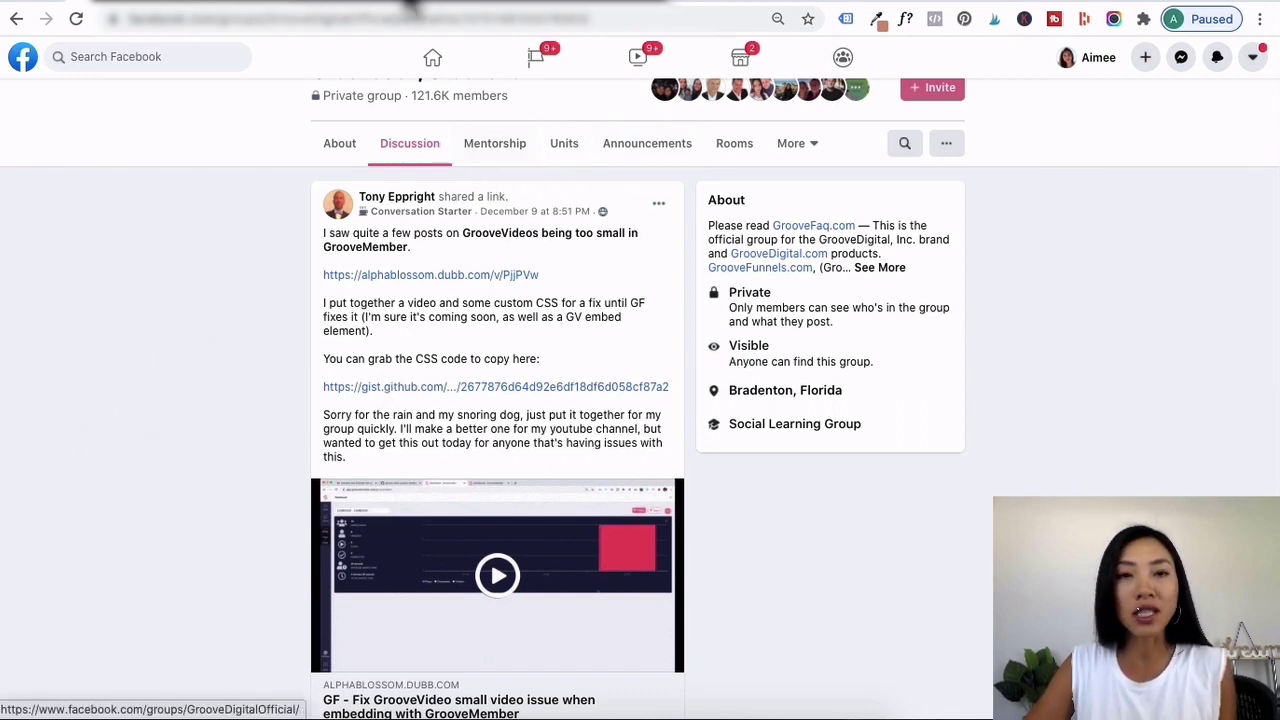
Step: Follow the Facebook post's gist.github.com link to view the GrooveVideo size-fix CSS
{"action": "left_click", "coordinate": [414, 6]}
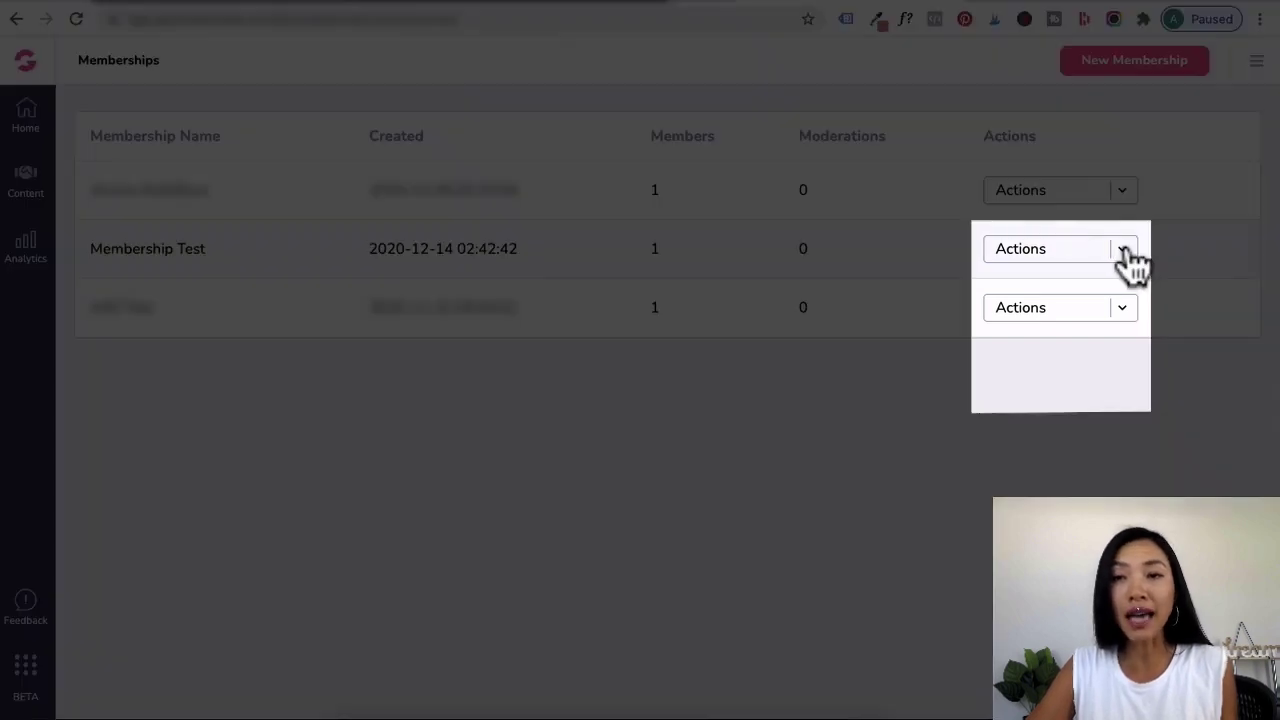
Step: Choose Open Builder from the Membership Test membership's Actions menu
{"action": "left_click", "coordinate": [1124, 250]}
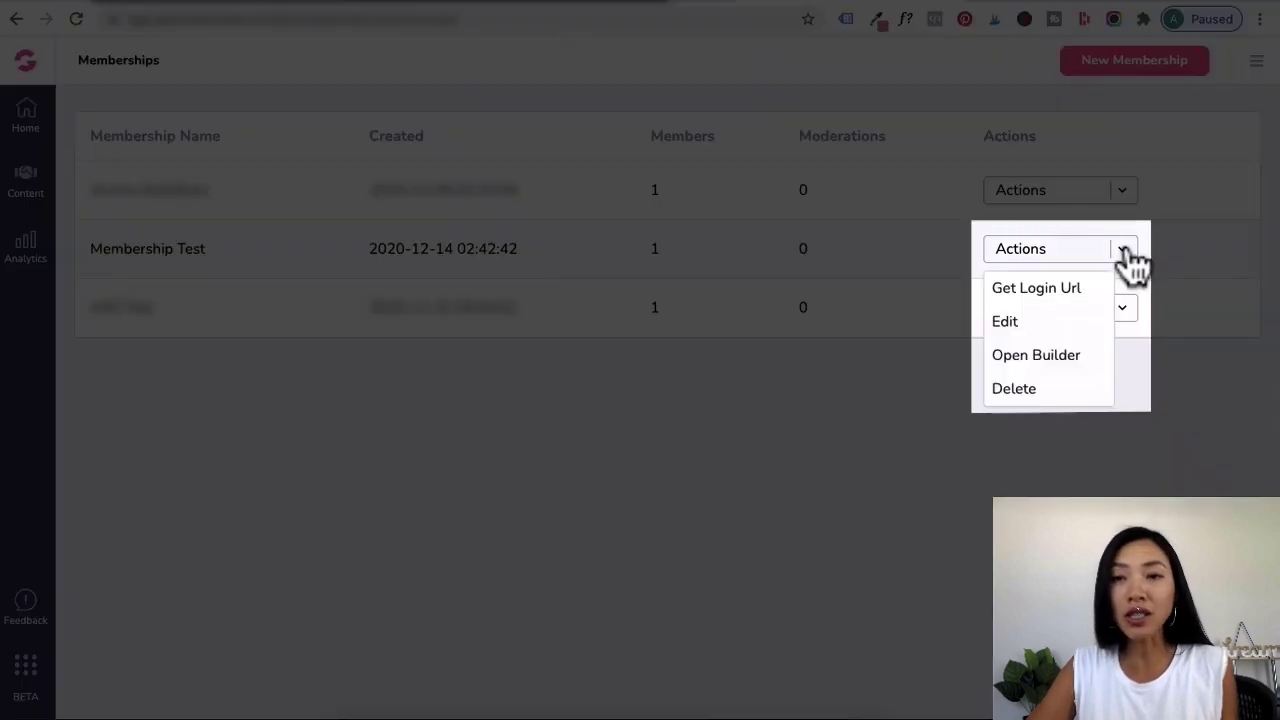
{"action": "left_click", "coordinate": [1030, 355]}
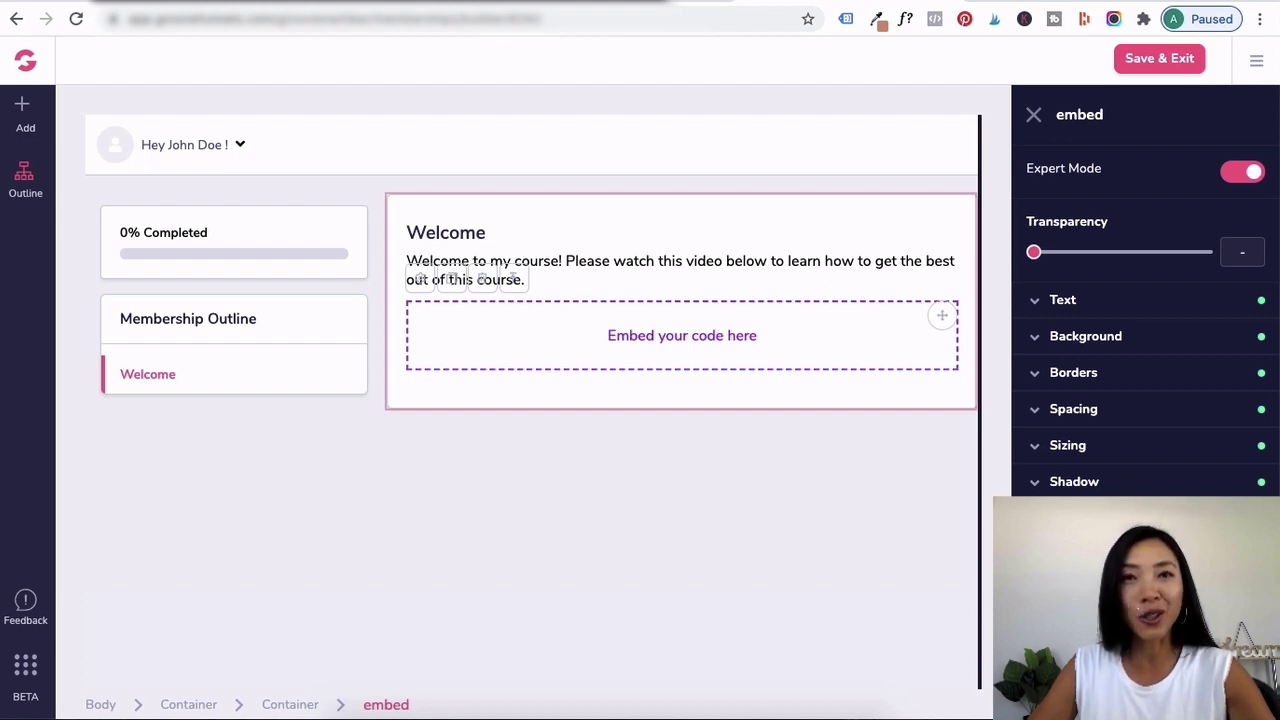
Step: Add a Code Embed block beneath the text in the Welcome card
{"action": "key", "text": "Escape"}
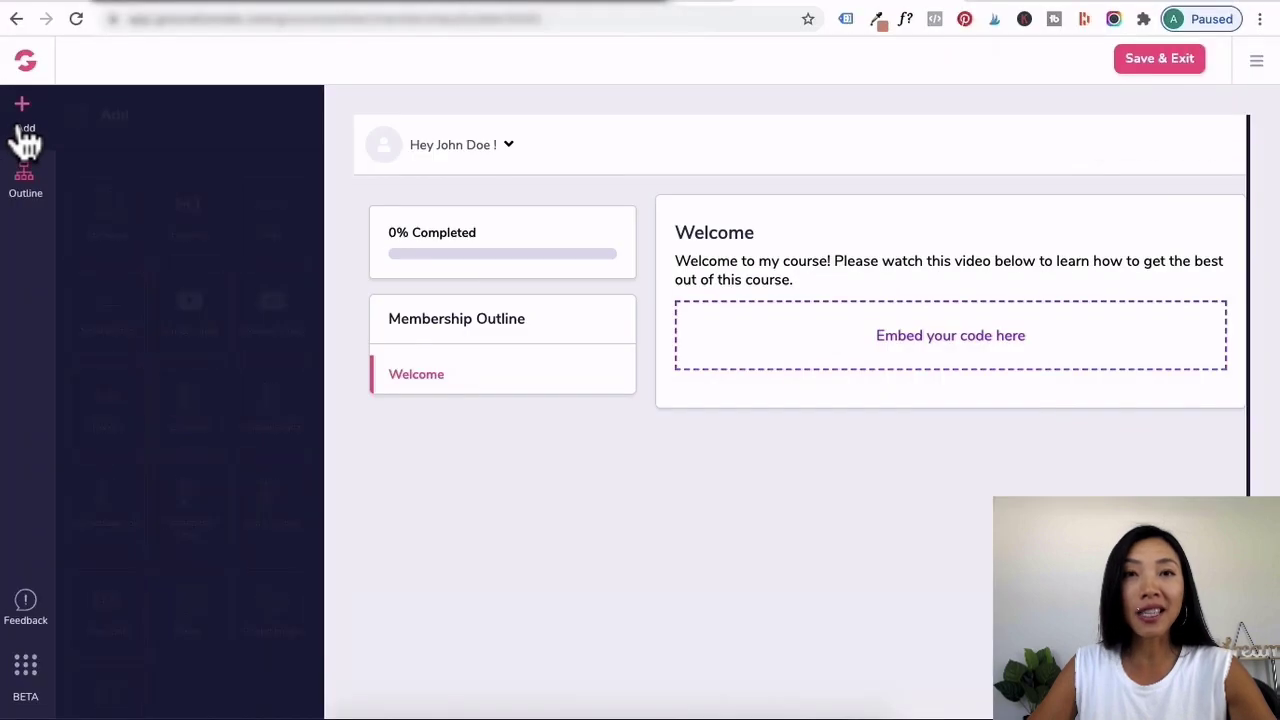
{"action": "left_click", "coordinate": [24, 135]}
{"action": "scroll", "coordinate": [160, 440], "scroll_direction": "down", "scroll_amount": 2}
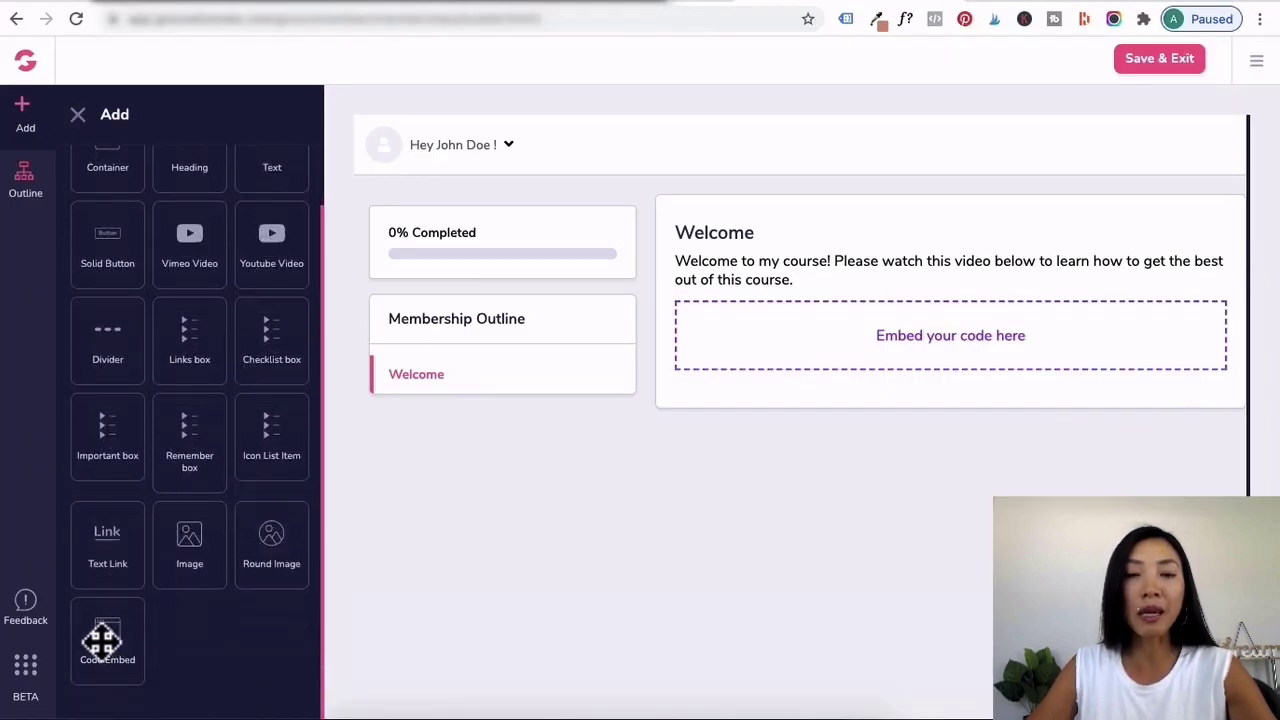
{"action": "left_click_drag", "start_coordinate": [101, 640], "coordinate": [802, 362]}
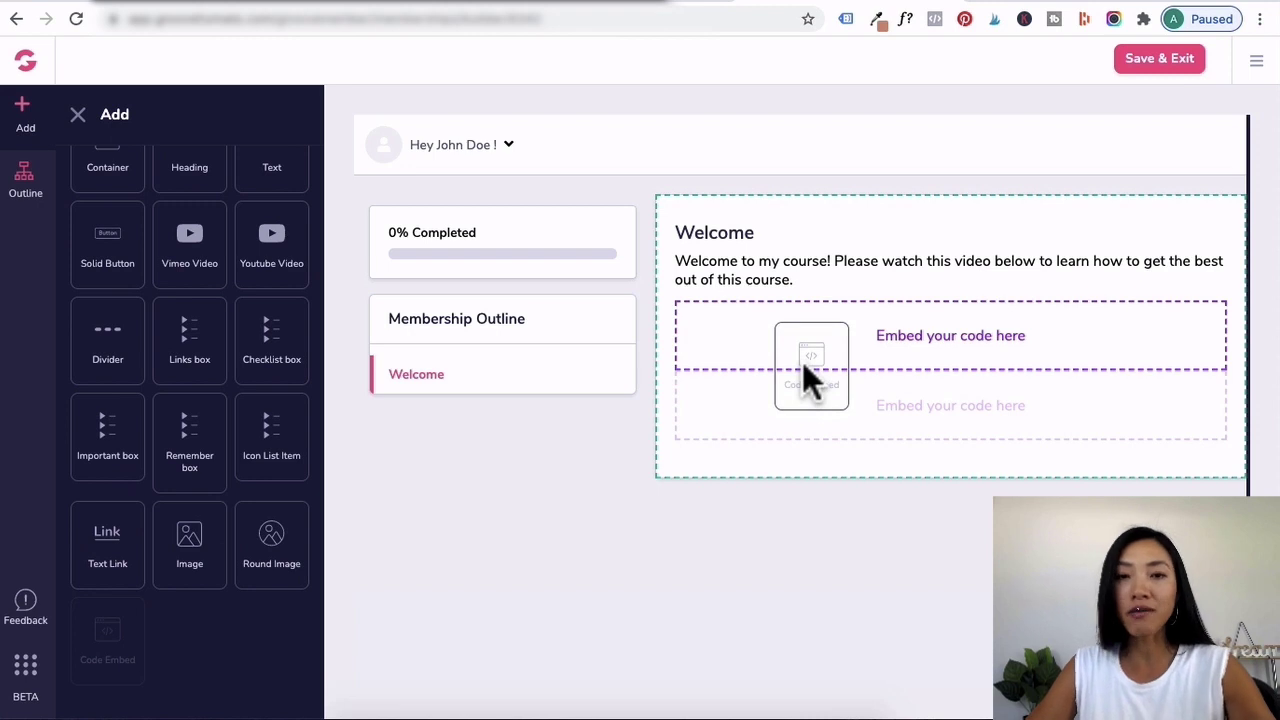
Step: Open the embed block's empty source editor and select all sixteen gist CSS lines
{"action": "left_click", "coordinate": [833, 278]}
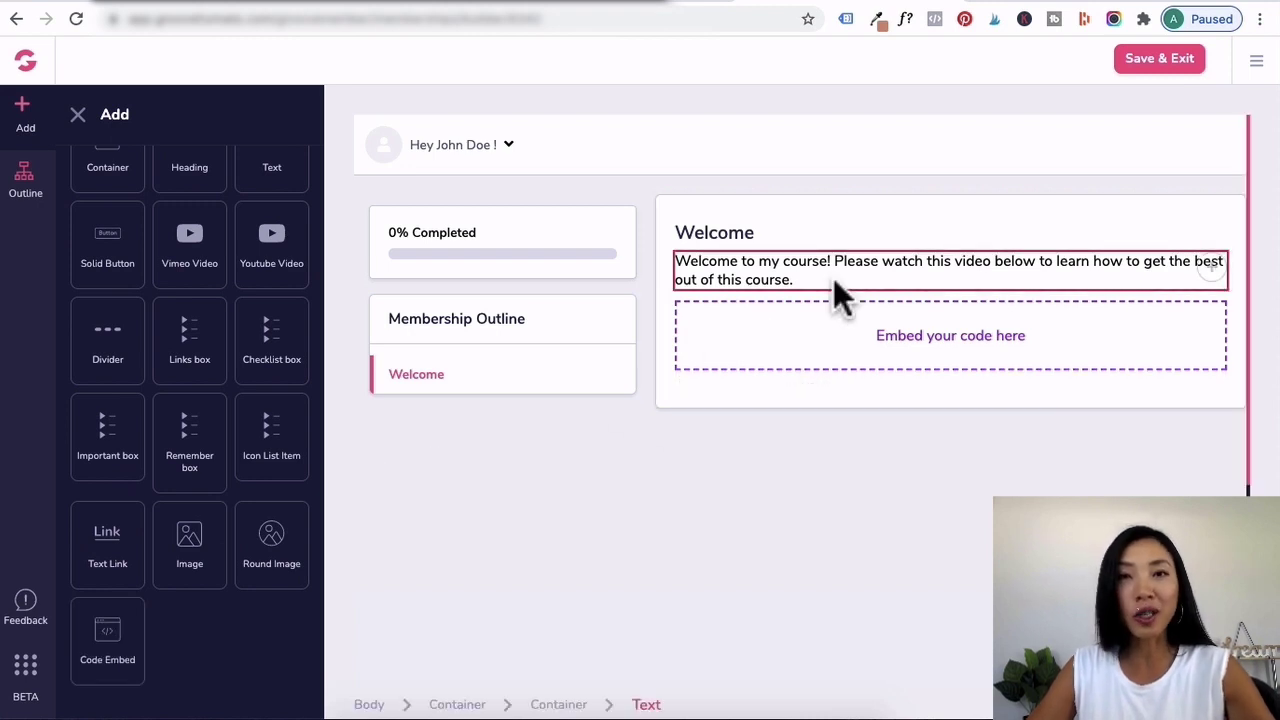
{"action": "left_click", "coordinate": [905, 338]}
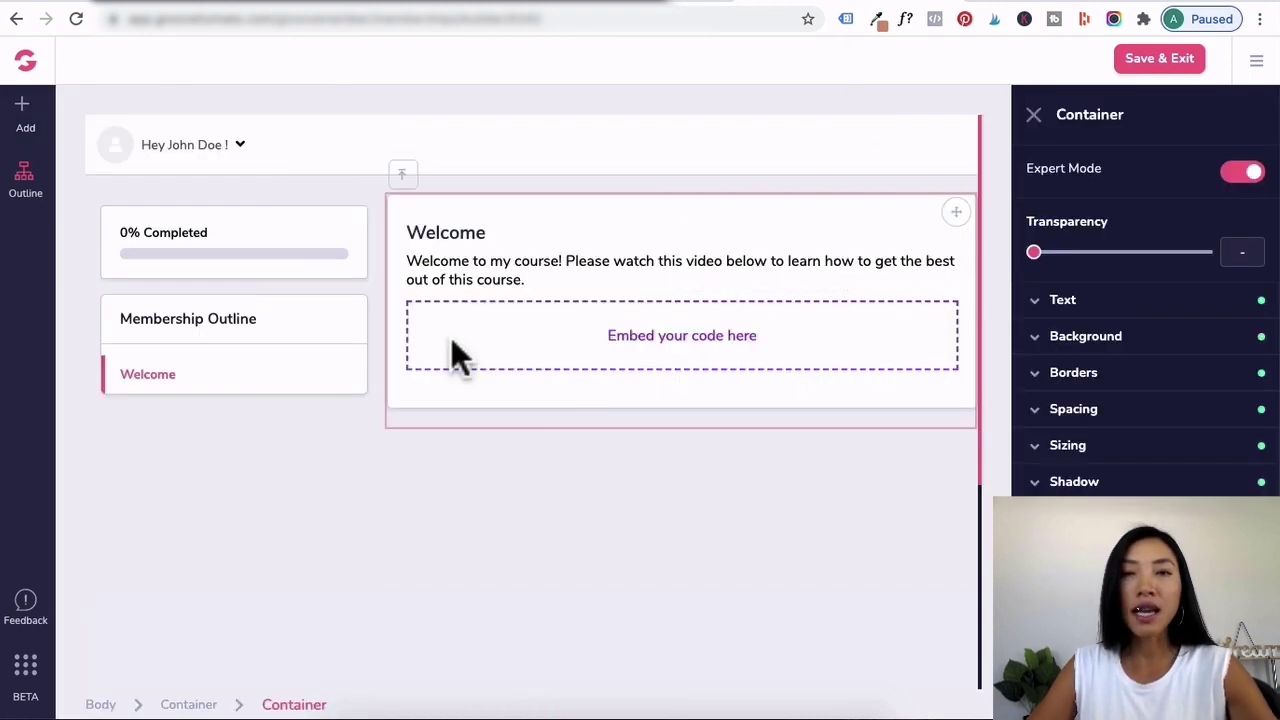
{"action": "left_click", "coordinate": [452, 340]}
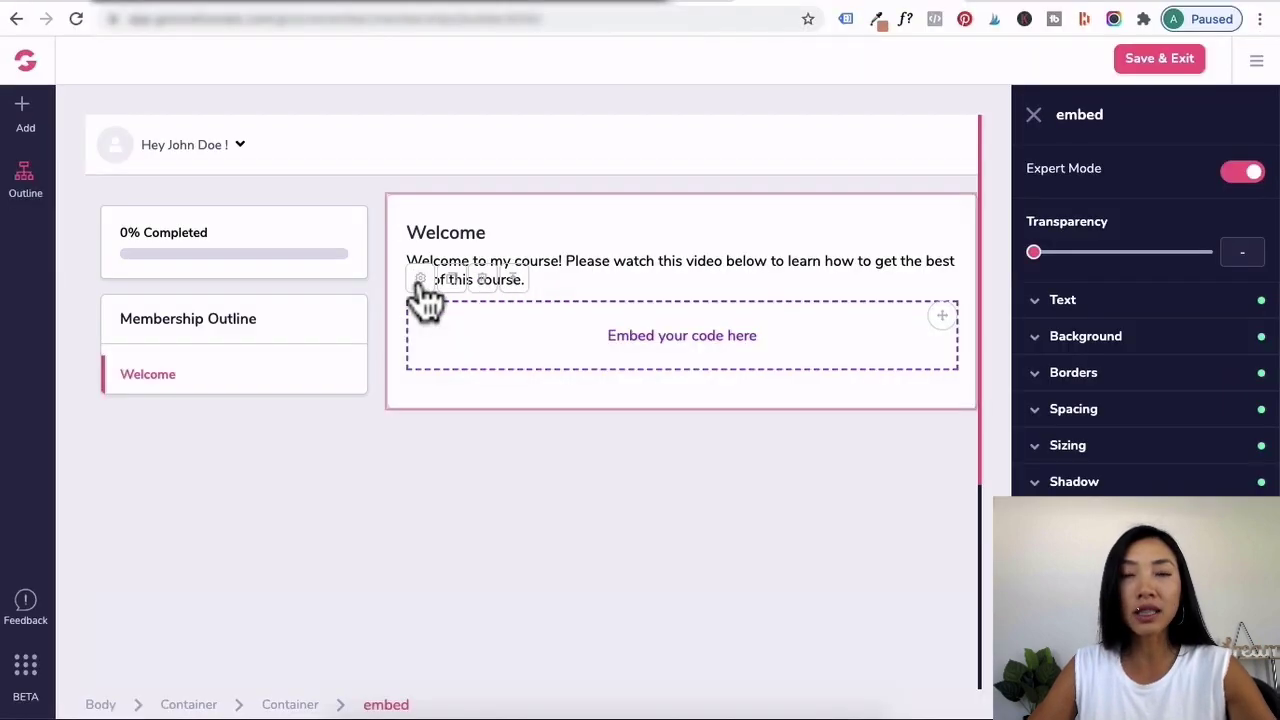
{"action": "left_click", "coordinate": [421, 280]}
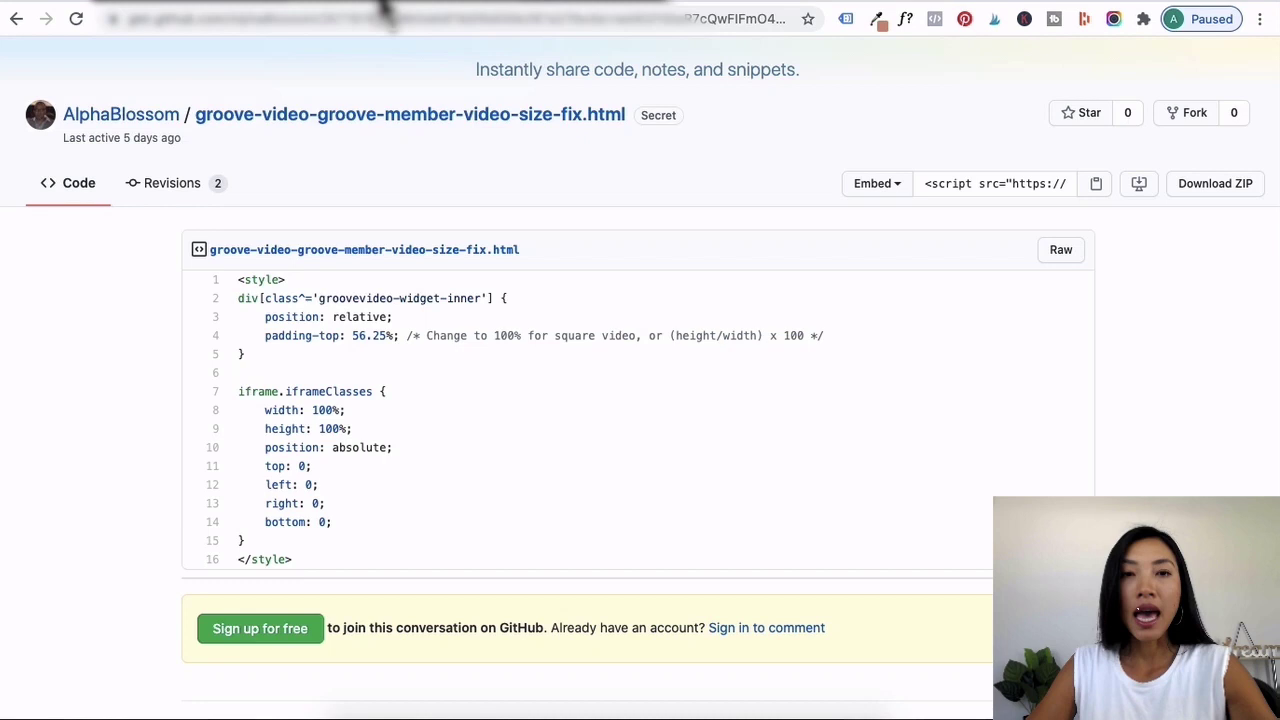
{"action": "left_click_drag", "start_coordinate": [395, 548], "coordinate": [236, 283]}
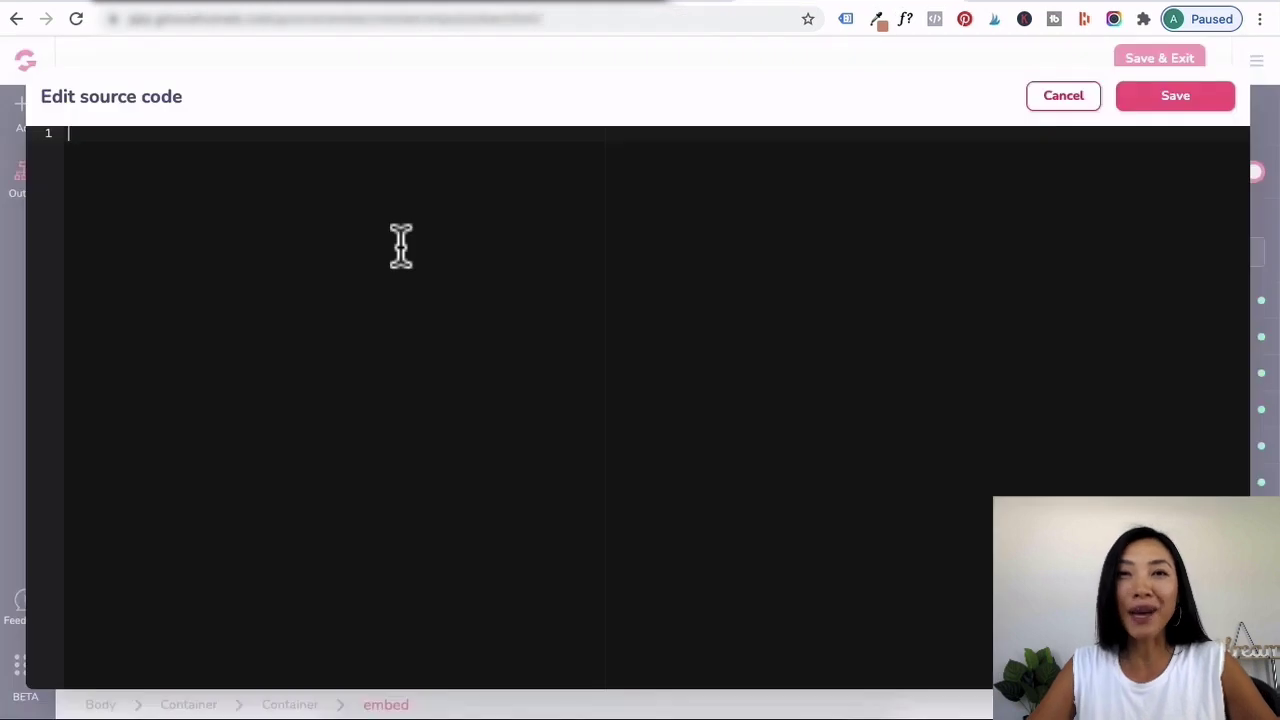
Step: Paste the sixteen-line CSS fix into the embed code, then fetch the 1.1 video's embed code
{"action": "type", "text": "<style> div[class^='groovevideo-widget-inner'] {     position: relative;     padding-top: 56.25%; /* Change to 100% for square video, or (height/width) x 100 */ }  iframe.iframeClasses {     width: 100%;     height: 100%;     position: absolute;     top: 0;     left: 0;     right: 0;     bottom: 0; } </style>"}
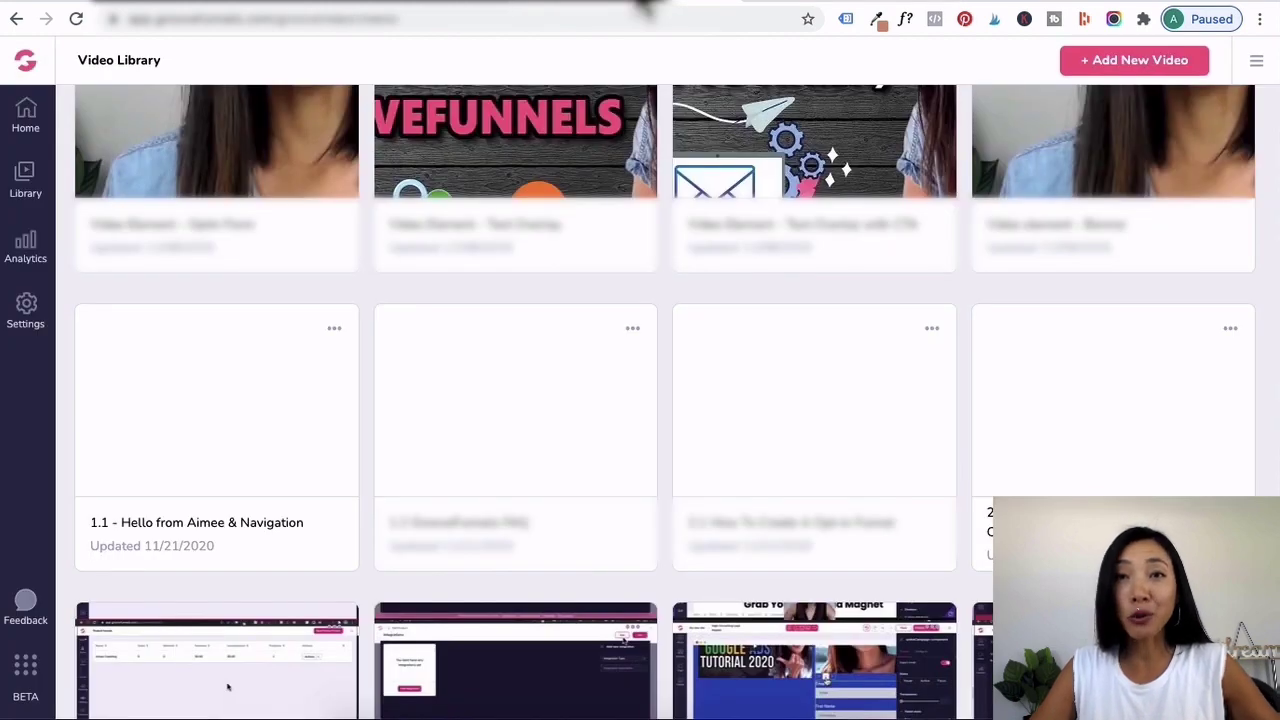
{"action": "mouse_move", "coordinate": [216, 400]}
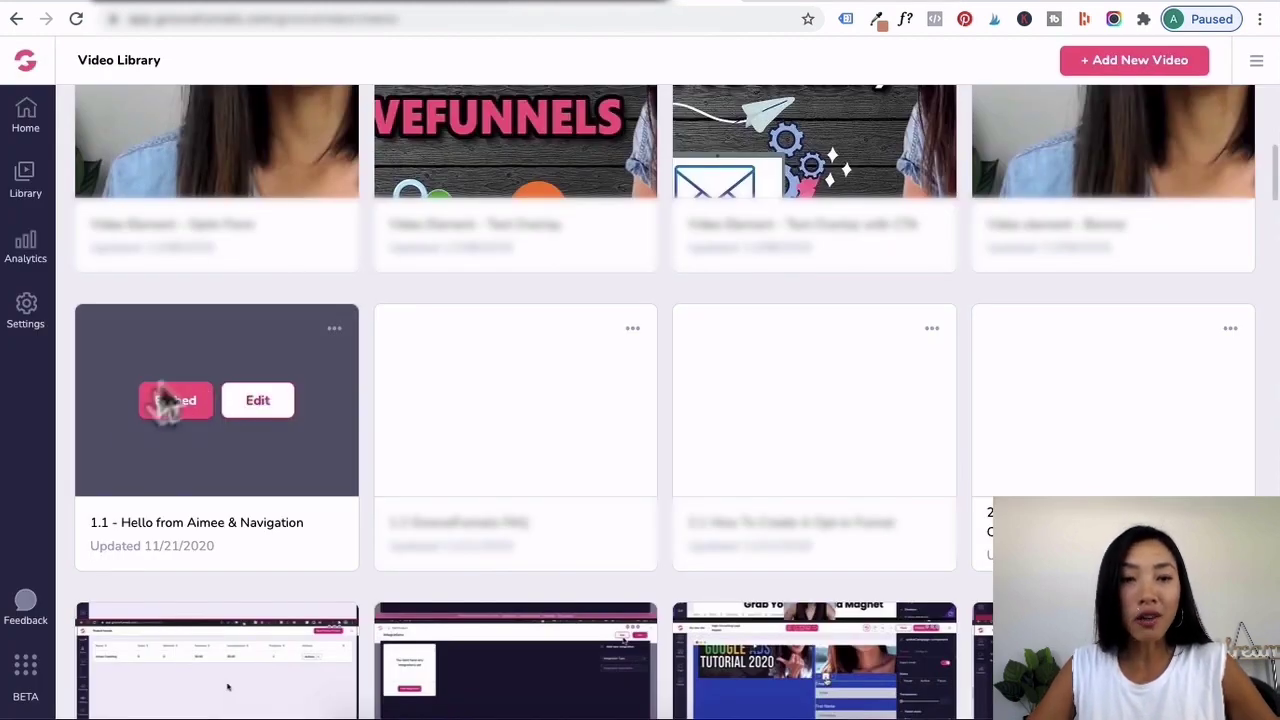
{"action": "left_click", "coordinate": [176, 402]}
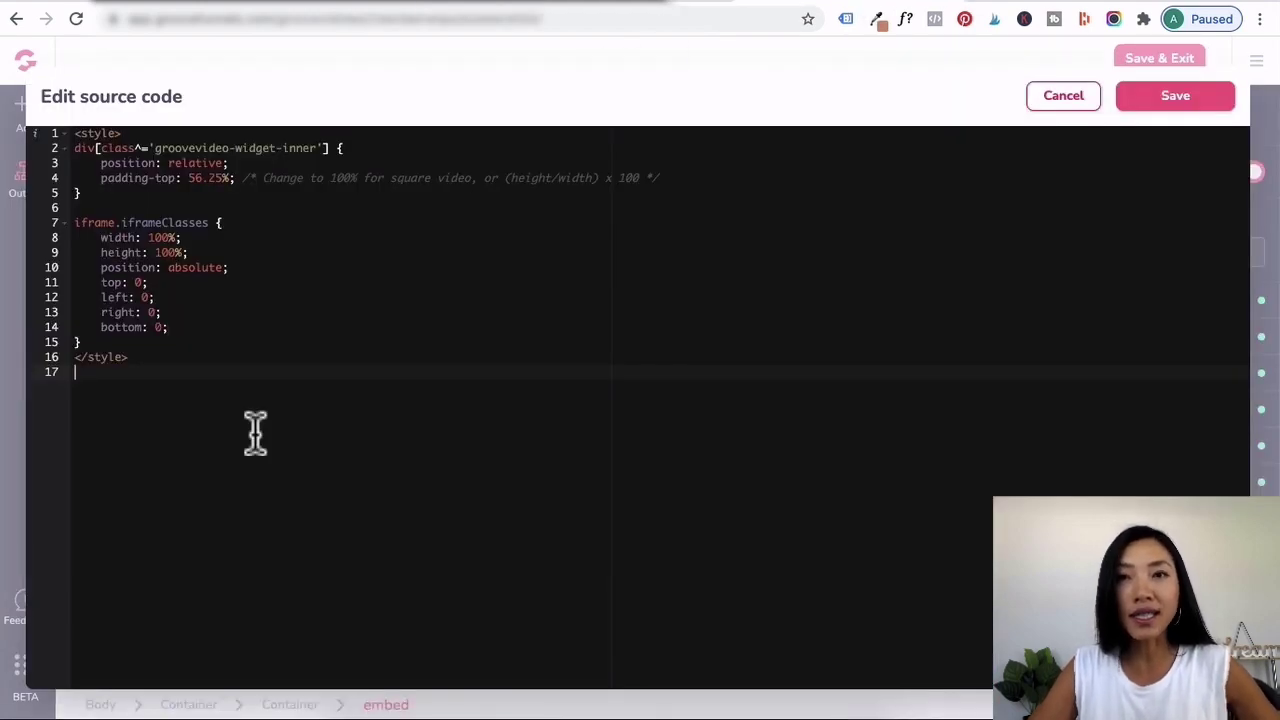
Step: Paste the GrooveVideo embed code below the CSS with a trailing blank line and save
{"action": "key", "text": "ctrl+v"}
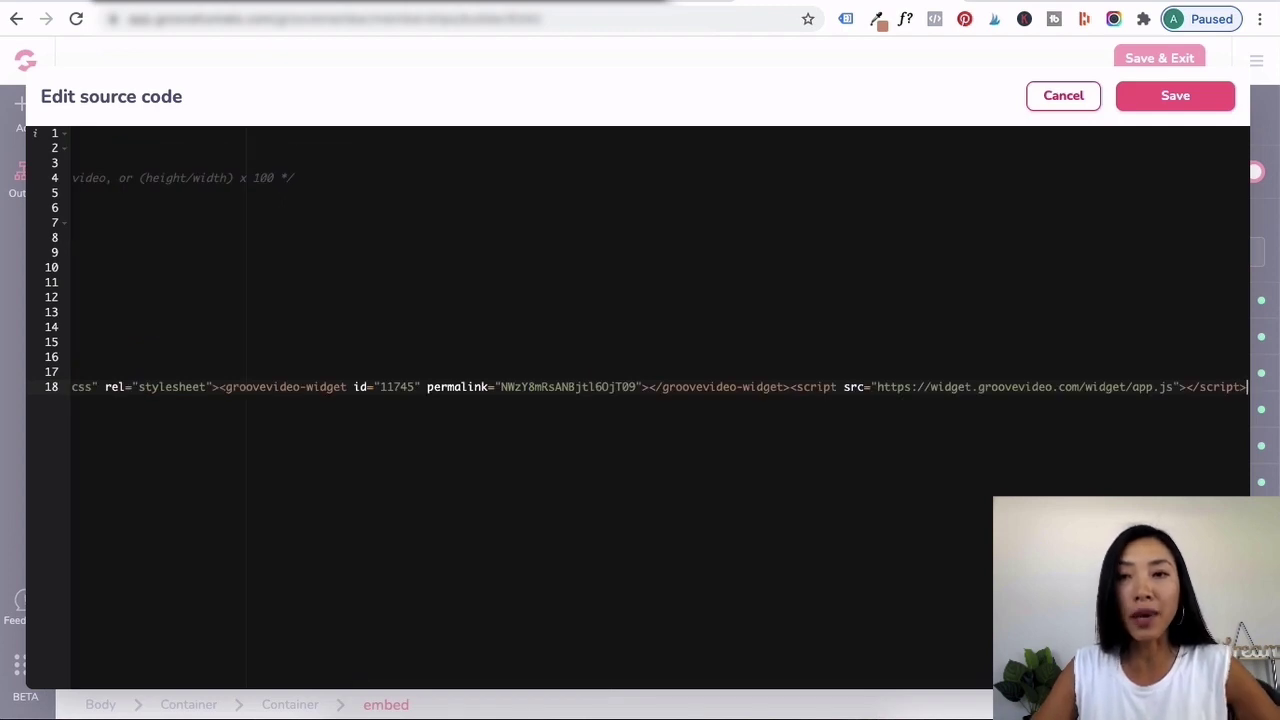
{"action": "key", "text": "Return"}
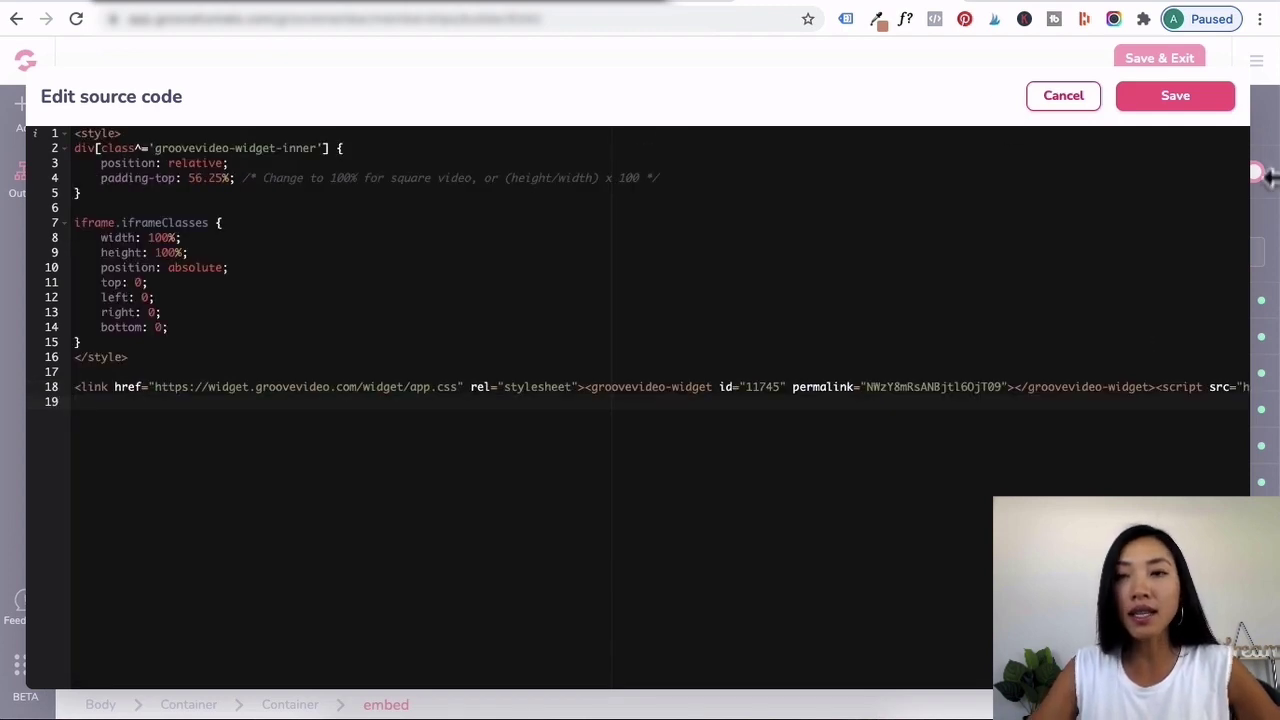
{"action": "left_click", "coordinate": [1176, 104]}
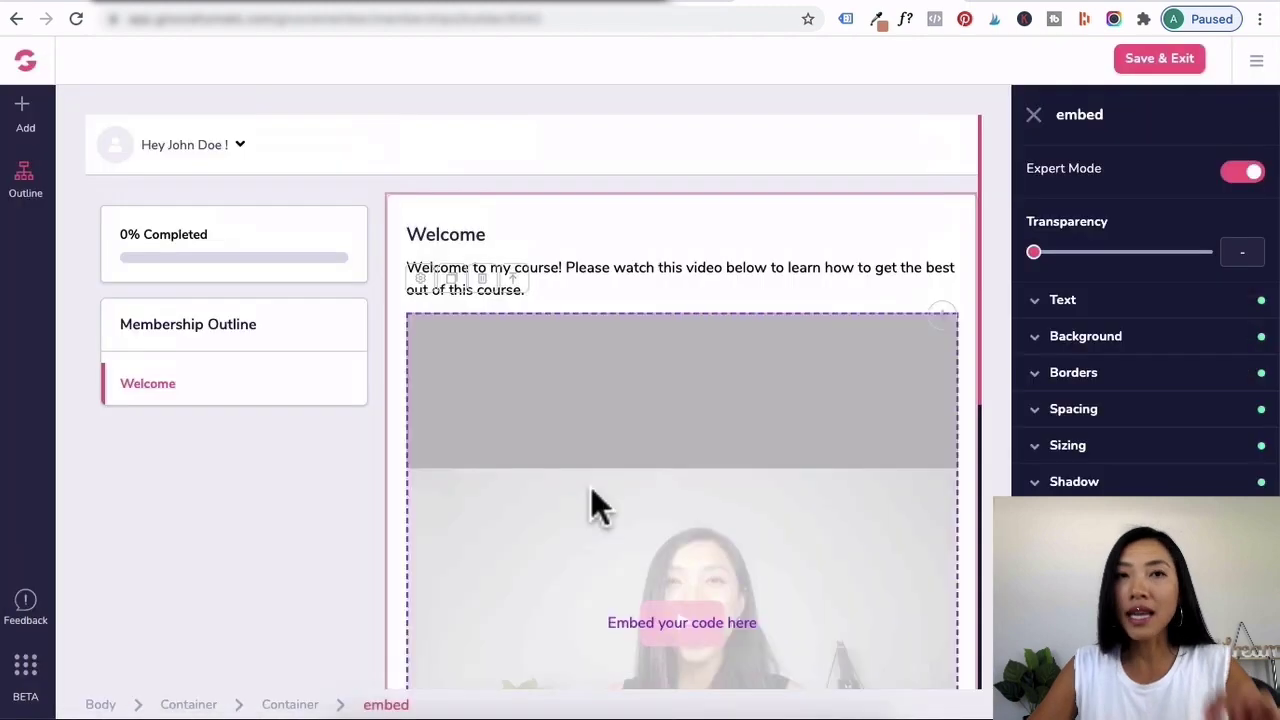
{"action": "scroll", "coordinate": [591, 487], "scroll_direction": "down", "scroll_amount": 1}
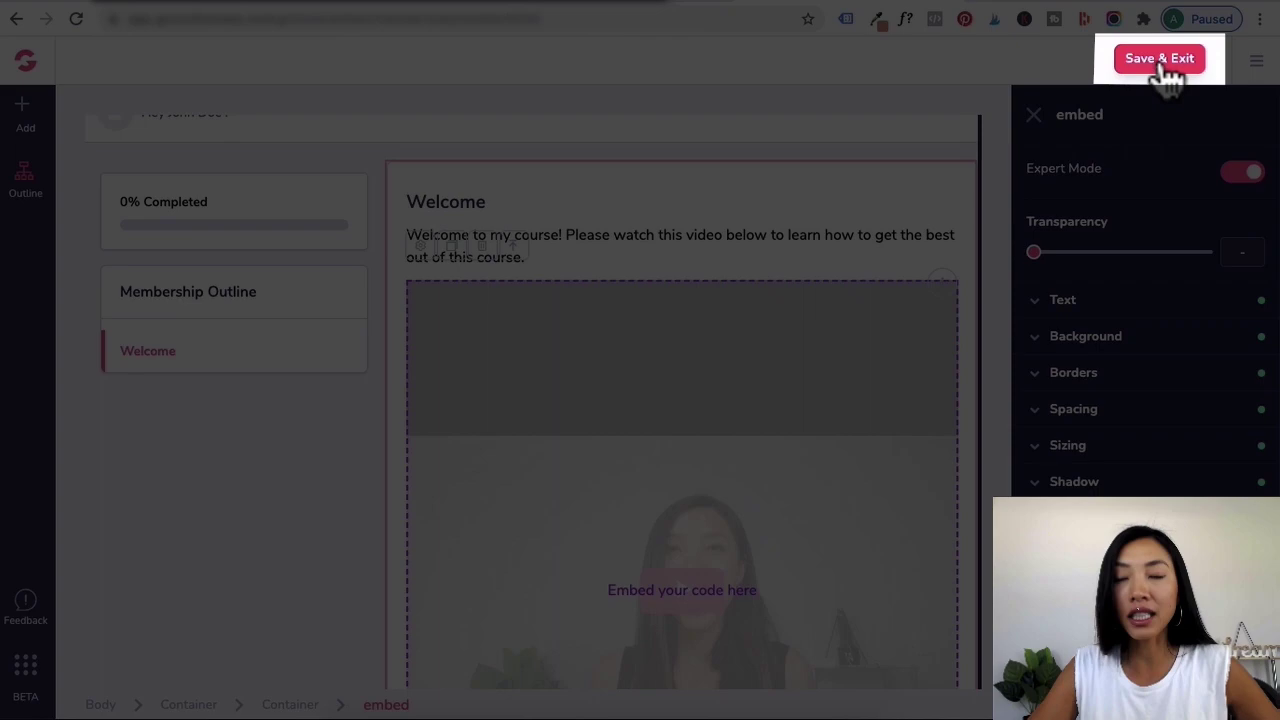
Step: Save and exit the builder, then Save & Next through Comments, Access levels, Welcome and Finish
{"action": "left_click", "coordinate": [1159, 60]}
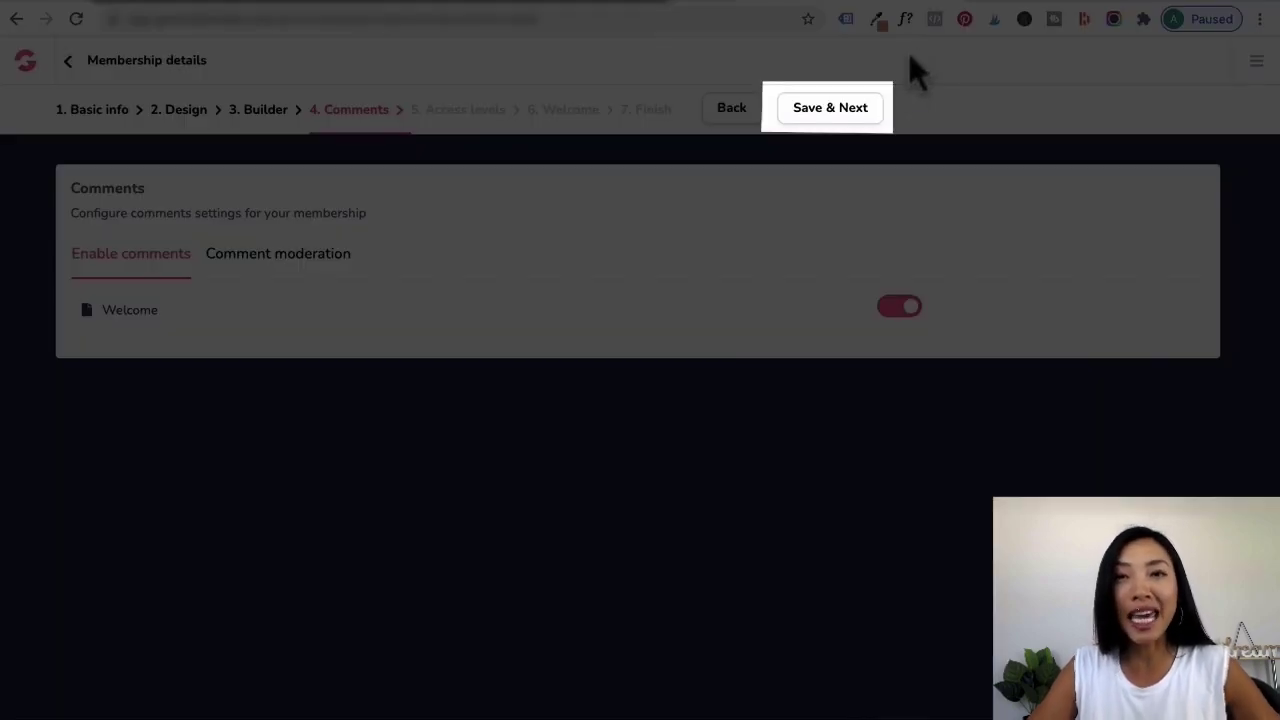
{"action": "left_click", "coordinate": [843, 107]}
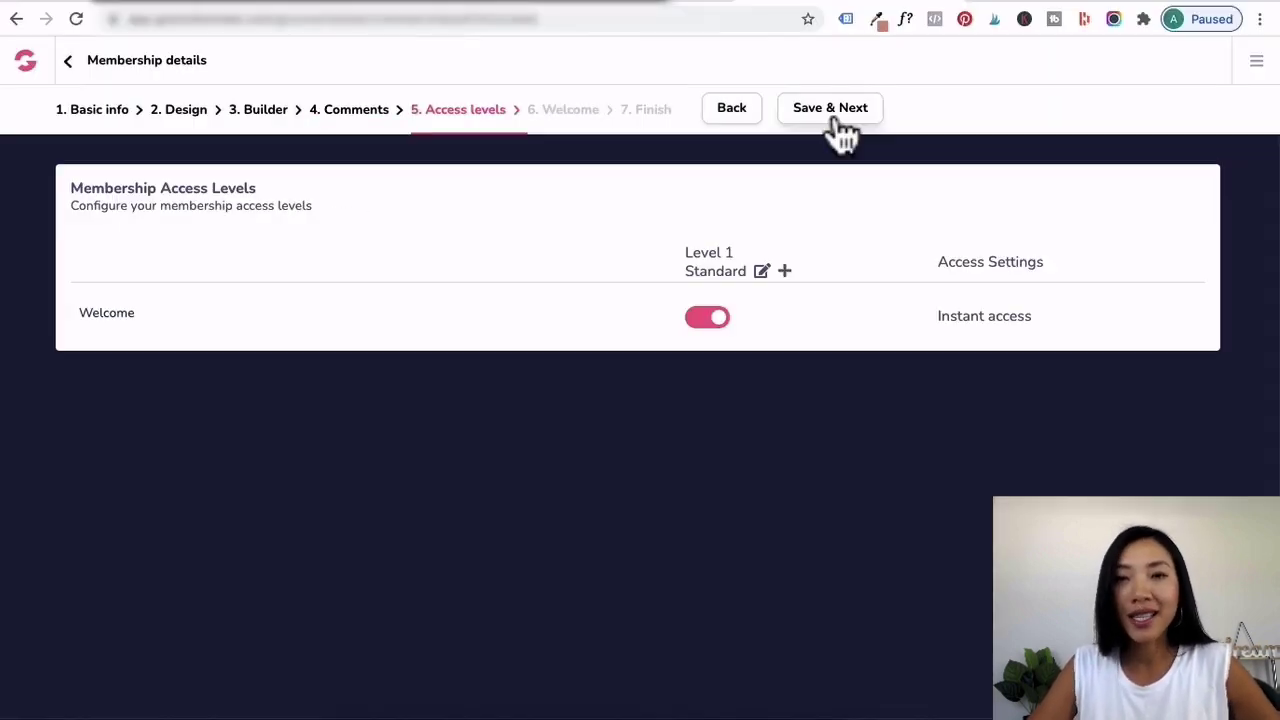
{"action": "left_click", "coordinate": [834, 113]}
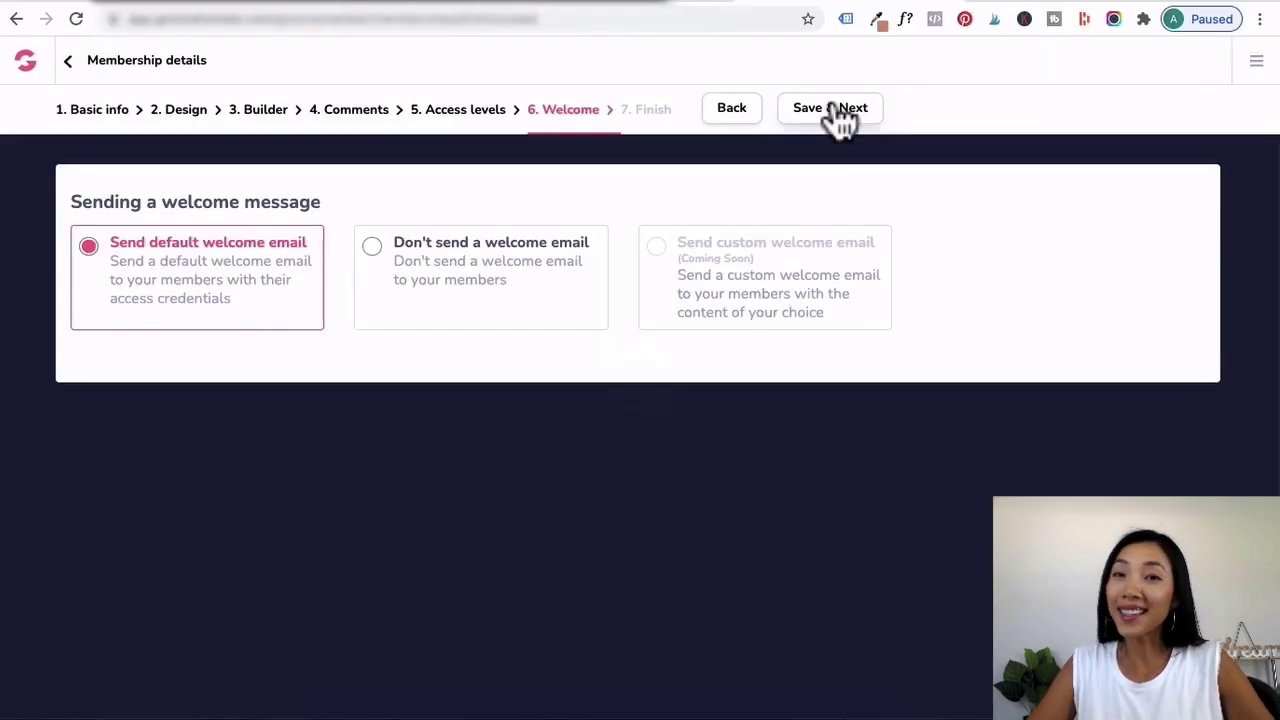
{"action": "left_click", "coordinate": [836, 110]}
{"action": "left_click", "coordinate": [828, 108]}
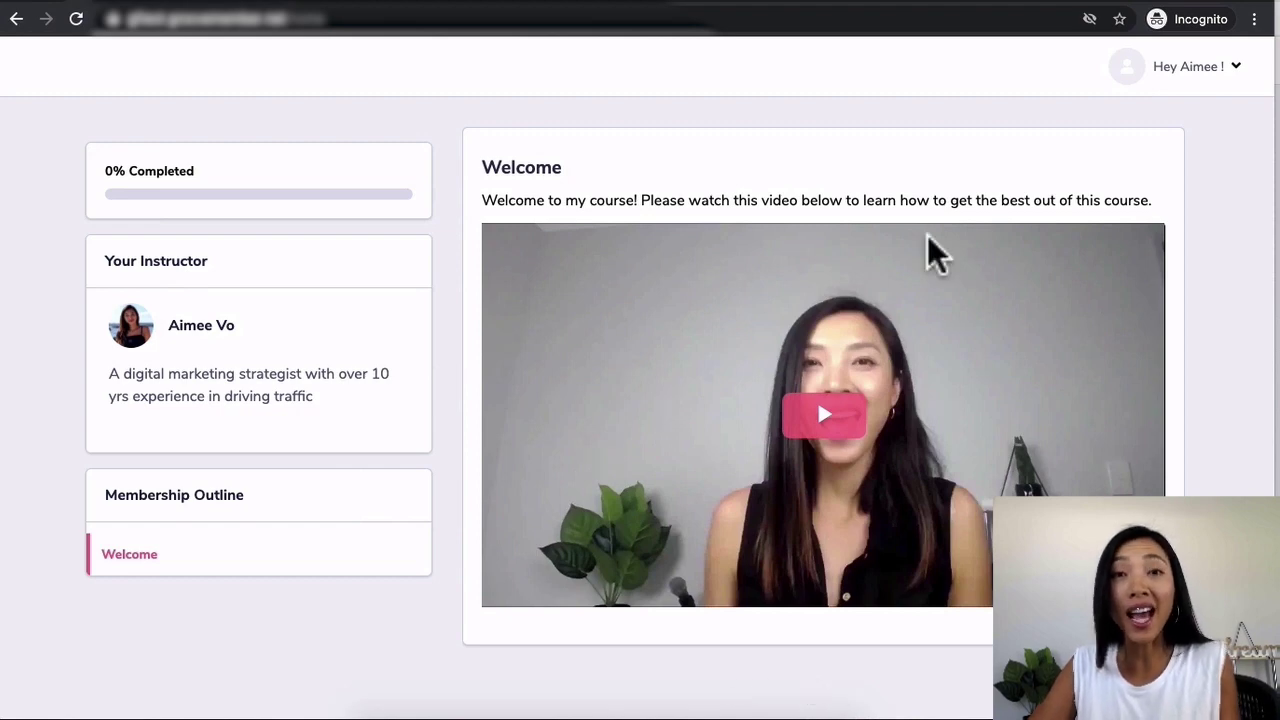
Step: Scroll the member view of the Welcome lesson to check the full-width video
{"action": "scroll", "coordinate": [928, 250], "scroll_direction": "down", "scroll_amount": 1}
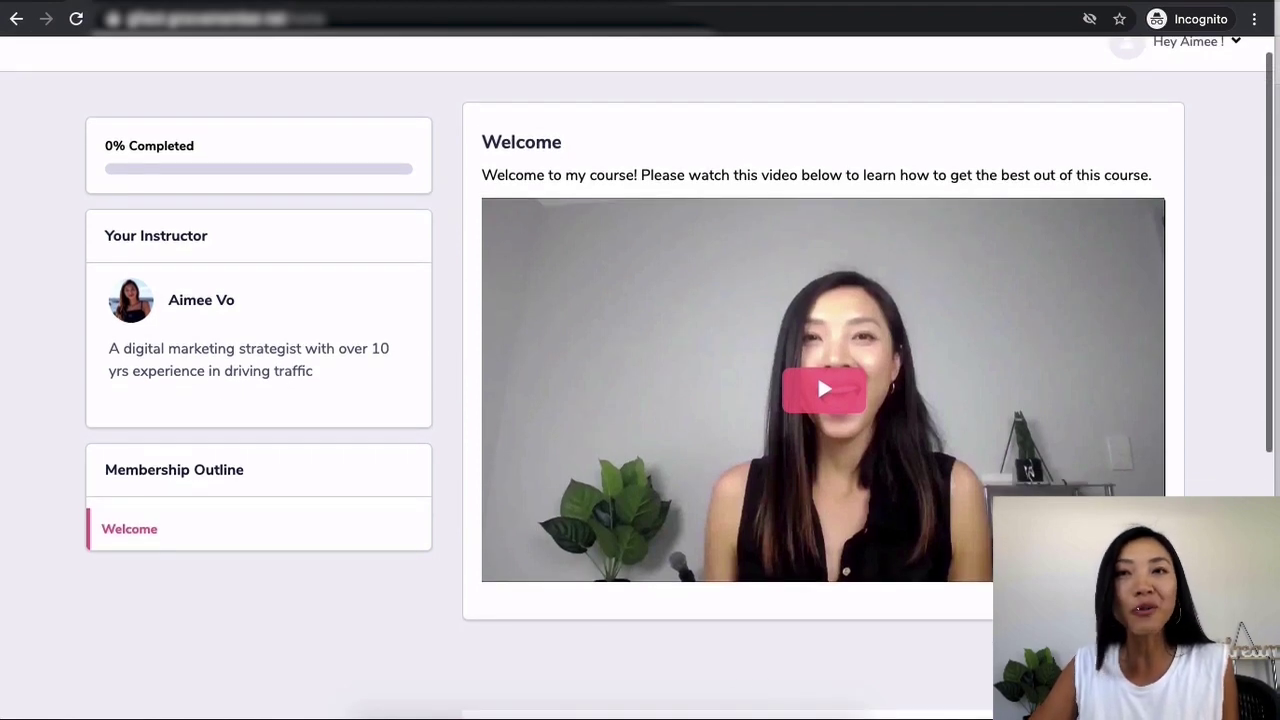